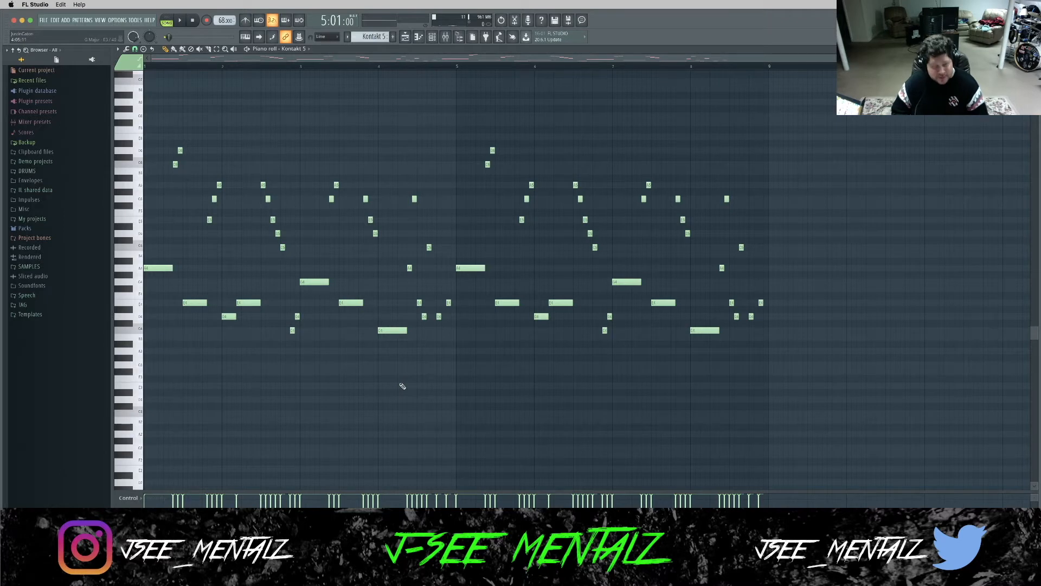
Step: Play back the Kontakt 5, Kontakt 5 #2 and Addictive Keys melodies in the piano roll
{"action": "key", "text": "space"}
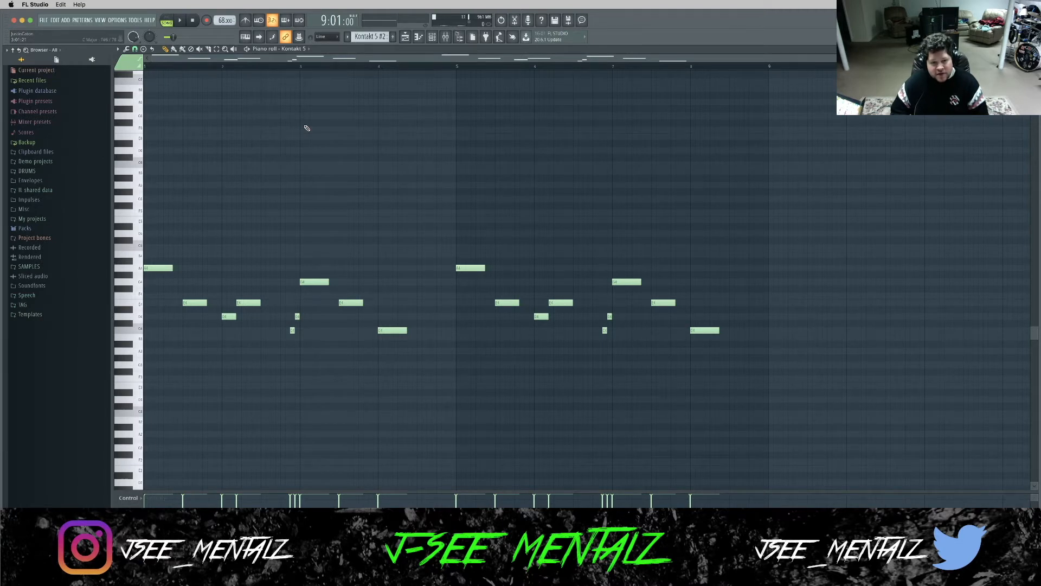
{"action": "key", "text": "space"}
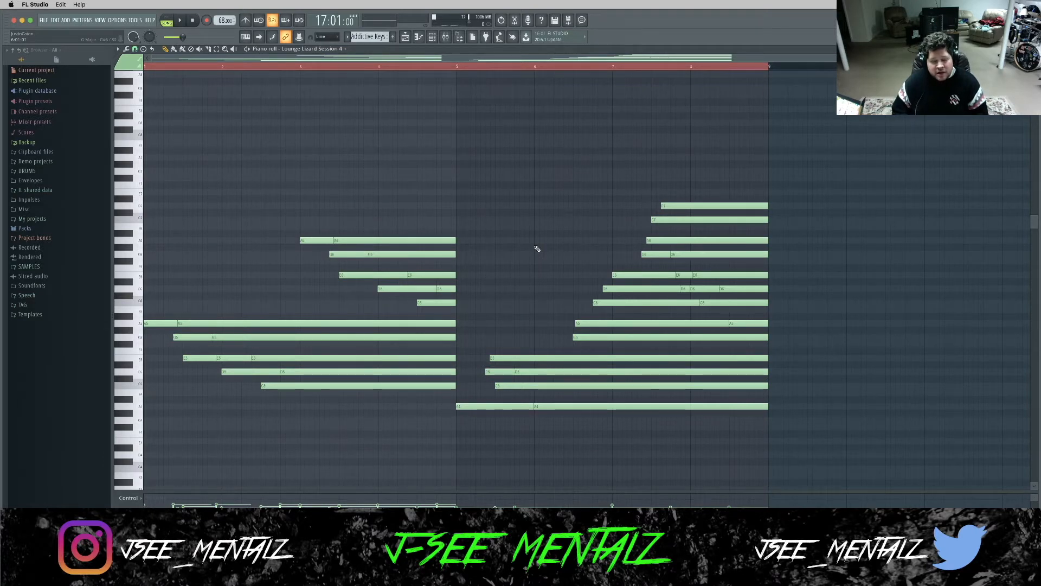
{"action": "key", "text": "space"}
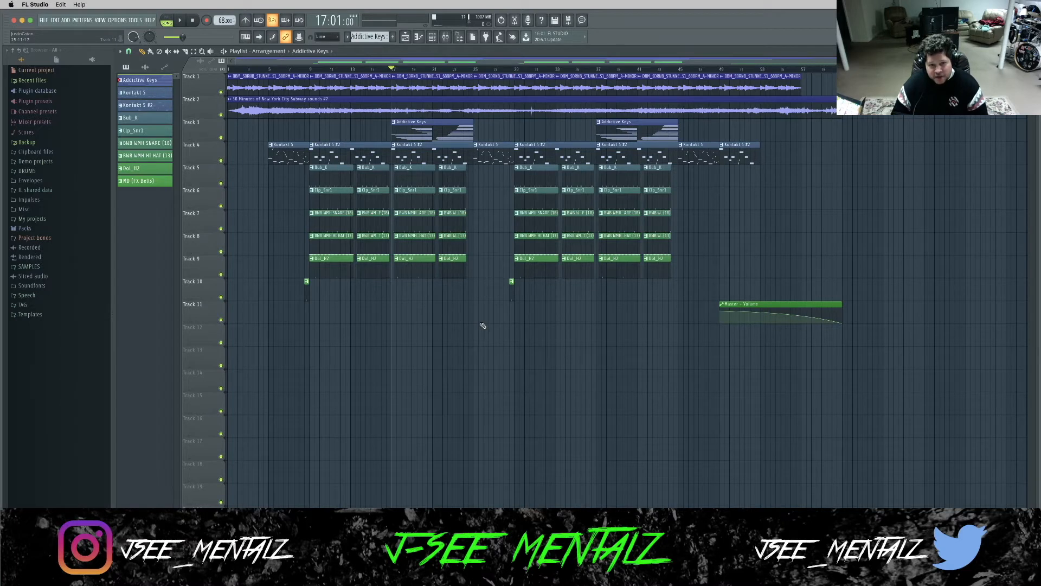
Step: Play the playlist arrangement from bar 17, and play the drum section from bar 9
{"action": "key", "text": "space"}
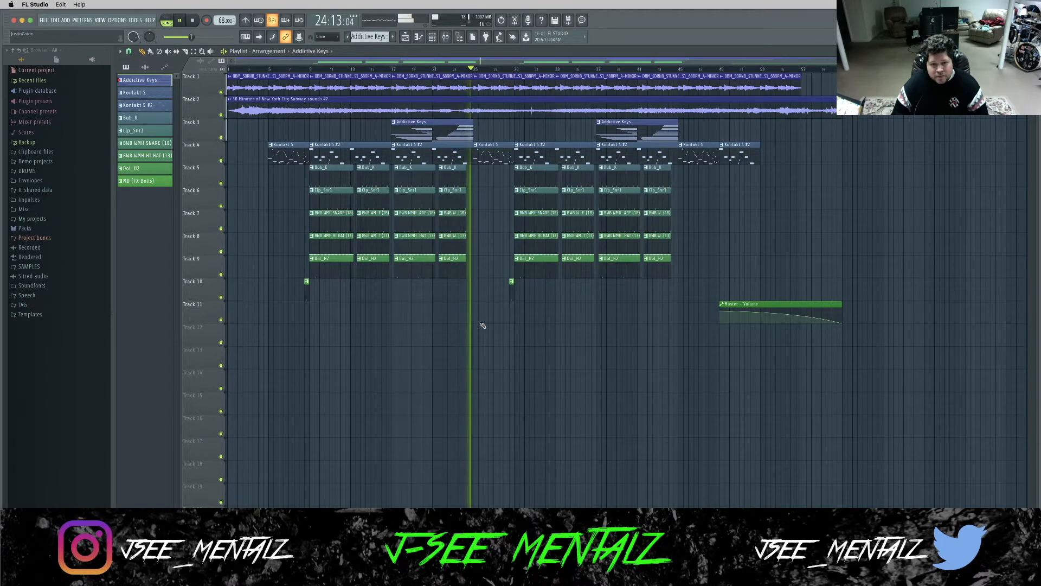
{"action": "key", "text": "space"}
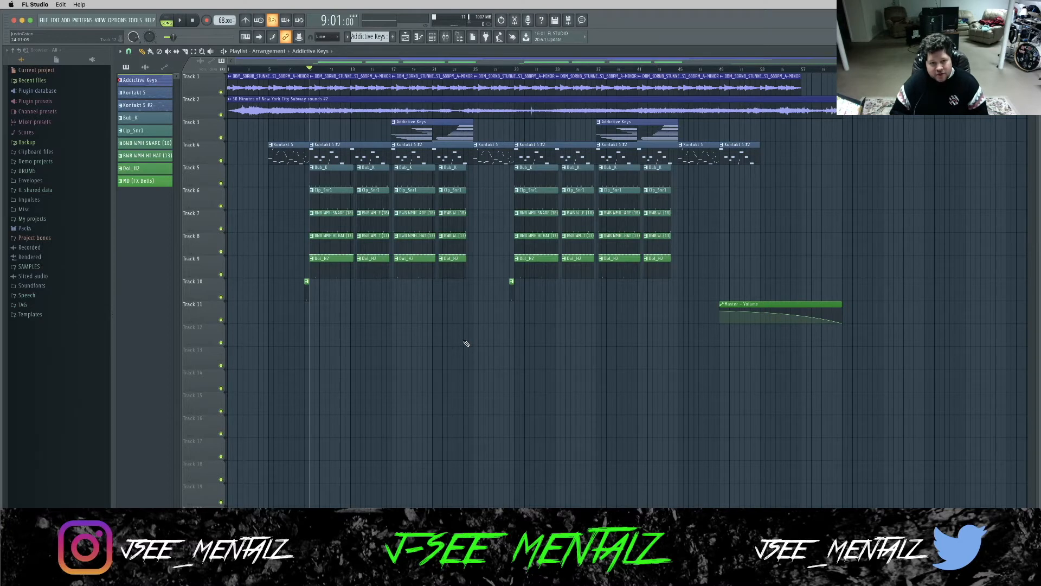
{"action": "key", "text": "space"}
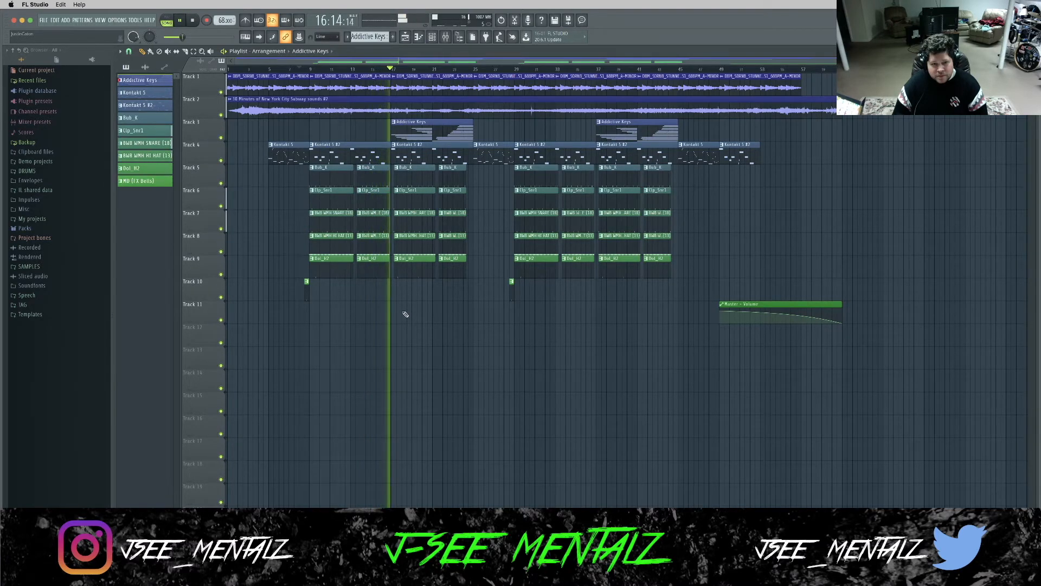
{"action": "key", "text": "space"}
Step: Open the Clp_Snr1 pattern from Track 6 in the piano roll and audition the snare and hi-hat parts from bar 9
{"action": "double_click", "coordinate": [310, 191]}
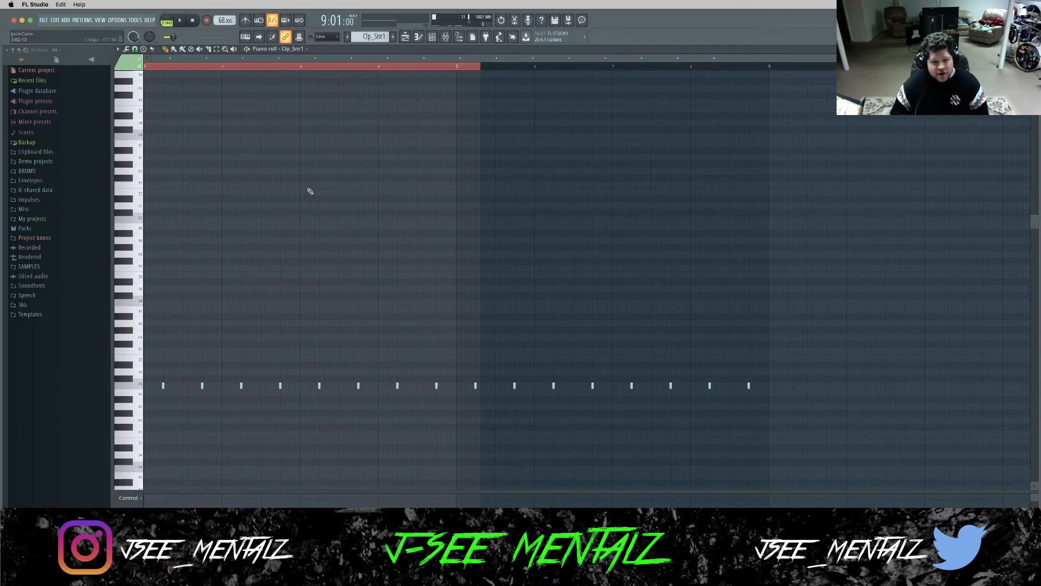
{"action": "key", "text": "space"}
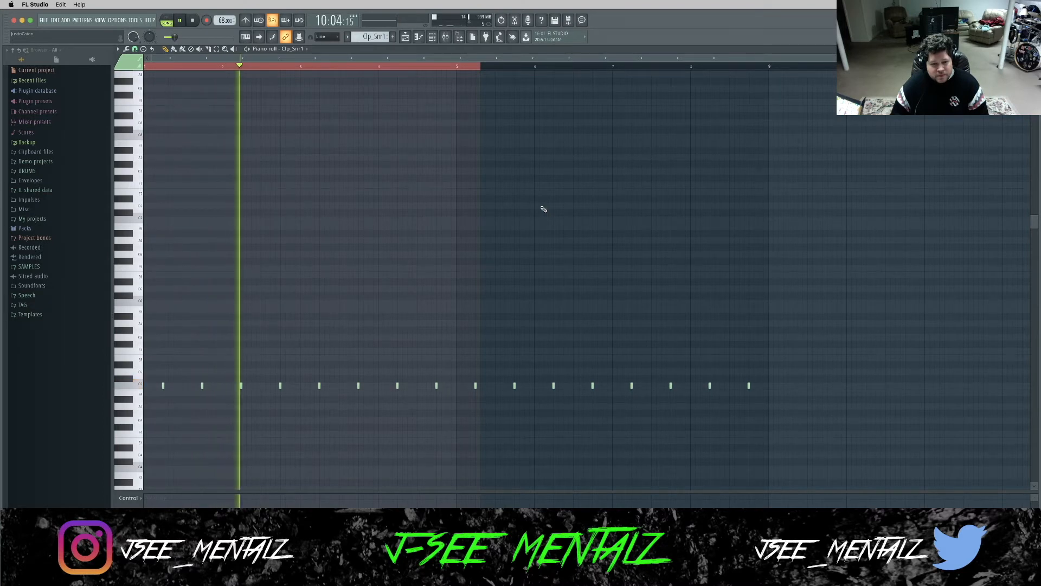
{"action": "key", "text": "space"}
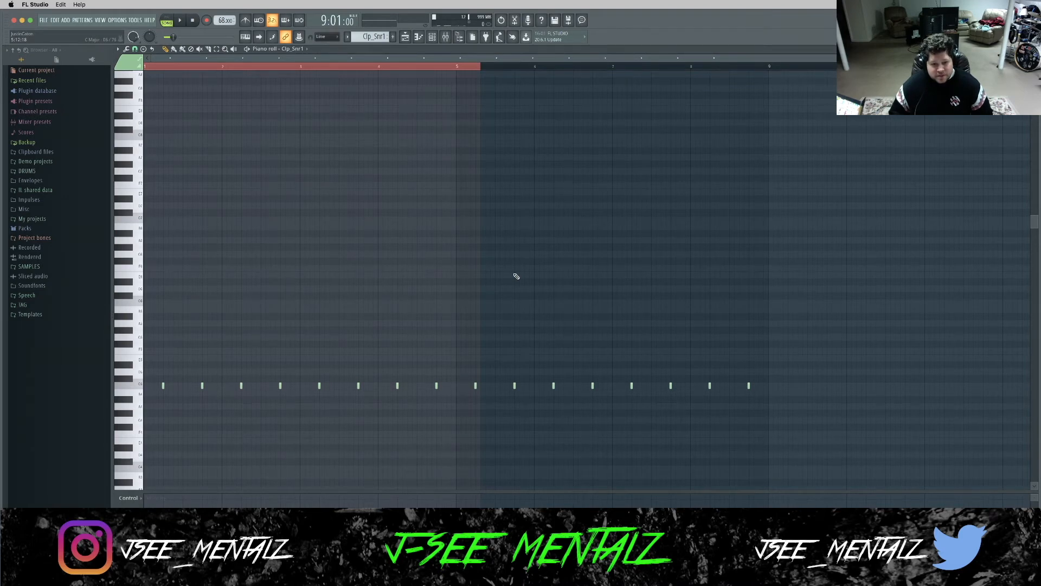
{"action": "key", "text": "space"}
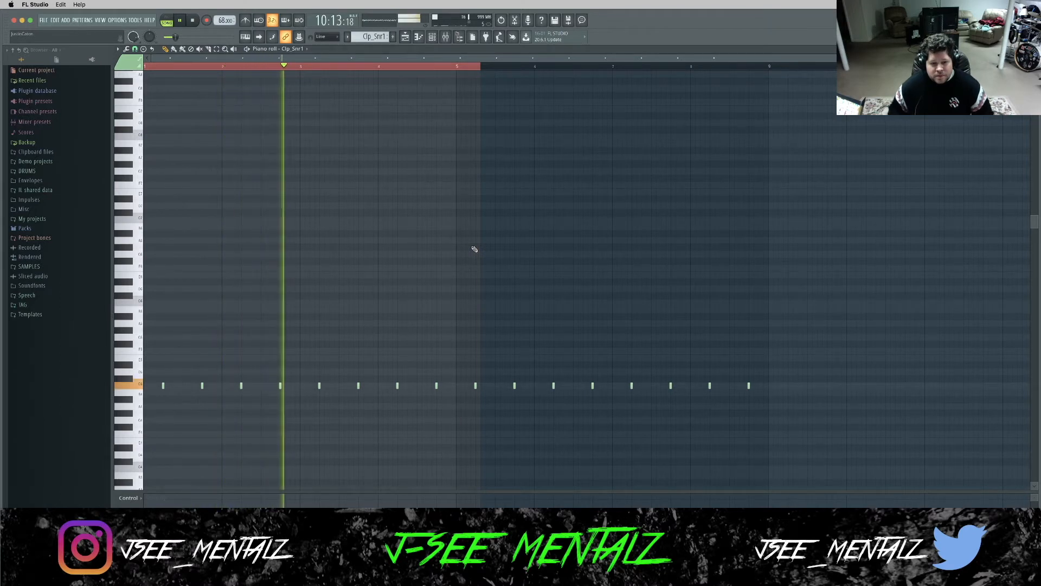
{"action": "key", "text": "space"}
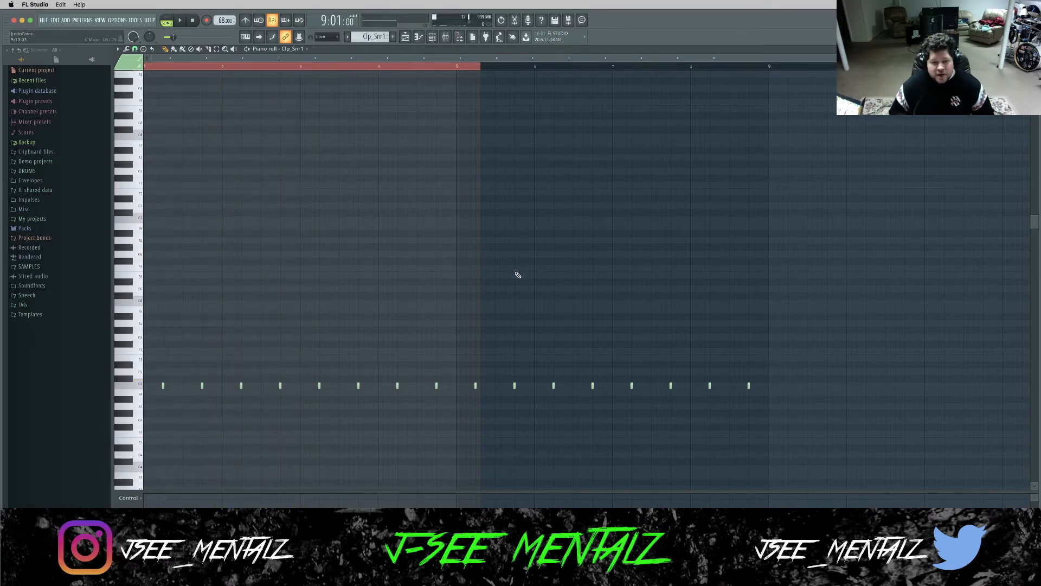
{"action": "key", "text": "space"}
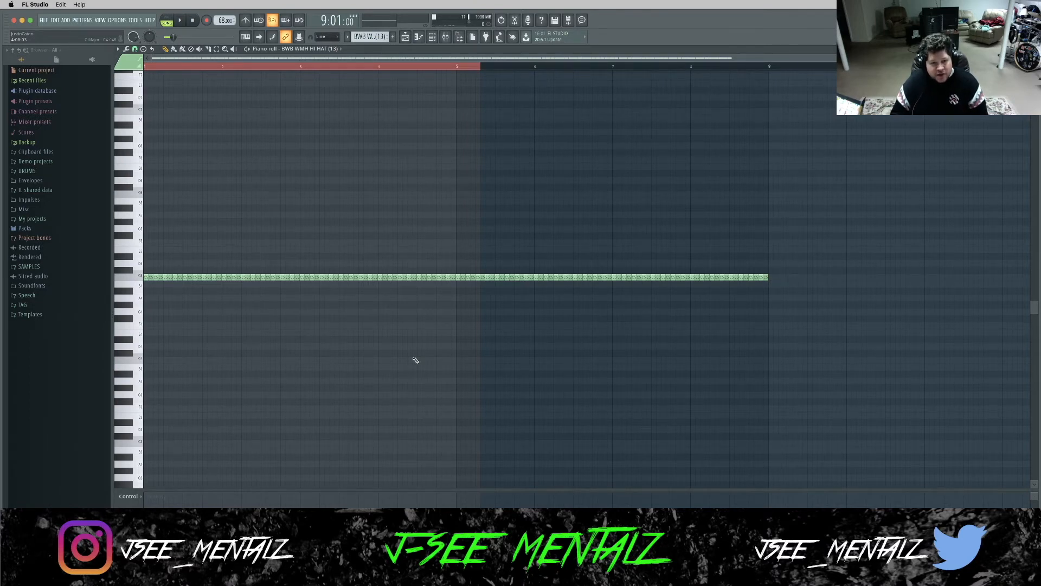
{"action": "key", "text": "space"}
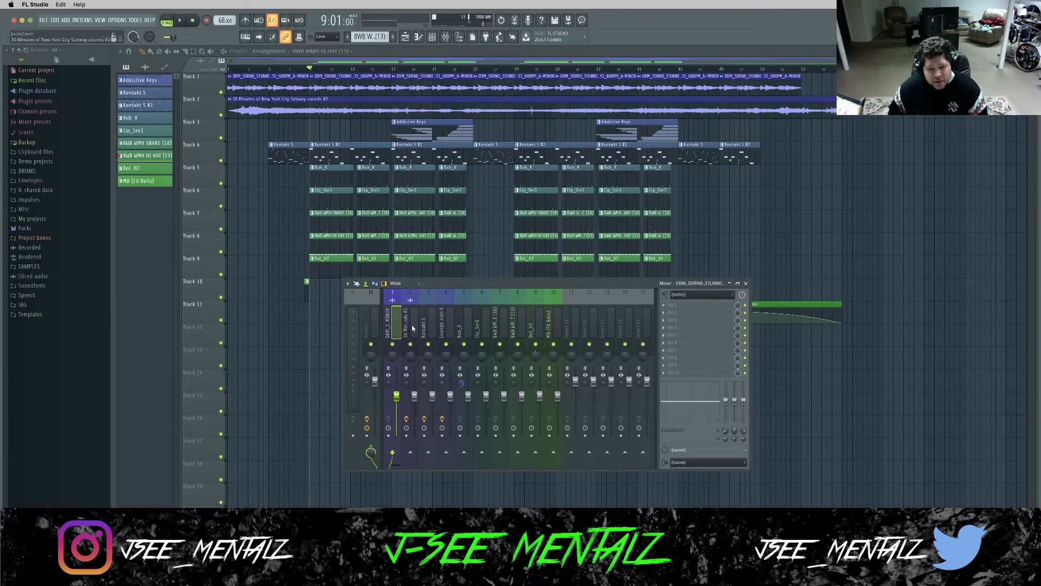
Step: Inspect the Fruity Parametric EQ 2 curve on the New York City Subway sounds mixer track, and close the plugin
{"action": "left_click", "coordinate": [411, 327]}
{"action": "left_click", "coordinate": [699, 305]}
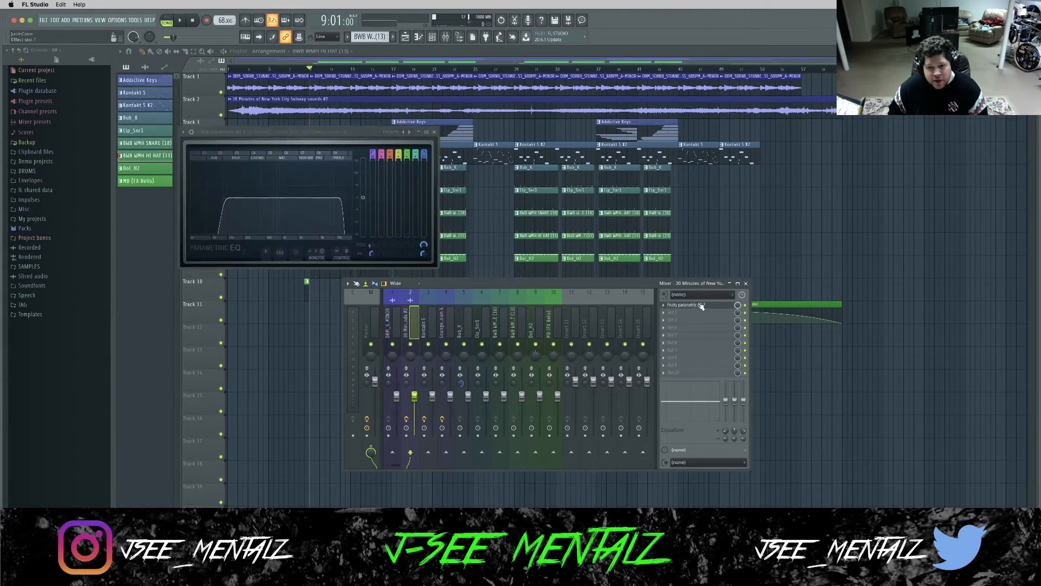
{"action": "left_click_drag", "start_coordinate": [332, 147], "coordinate": [515, 154]}
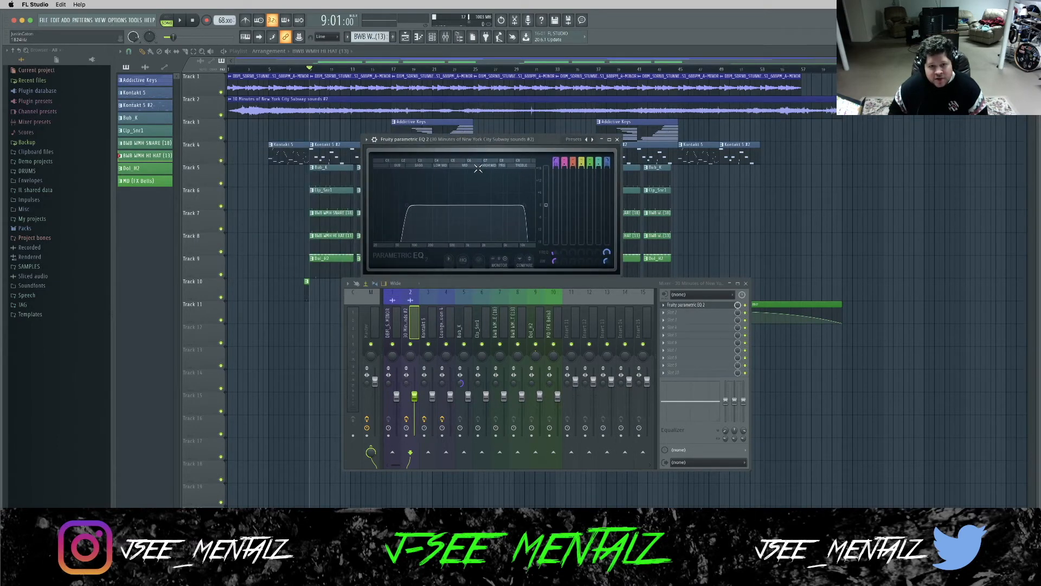
{"action": "left_click", "coordinate": [617, 139]}
Step: View the CamelCrusher settings on the Kontakt 5 mixer track, and close the plugin
{"action": "left_click", "coordinate": [432, 323]}
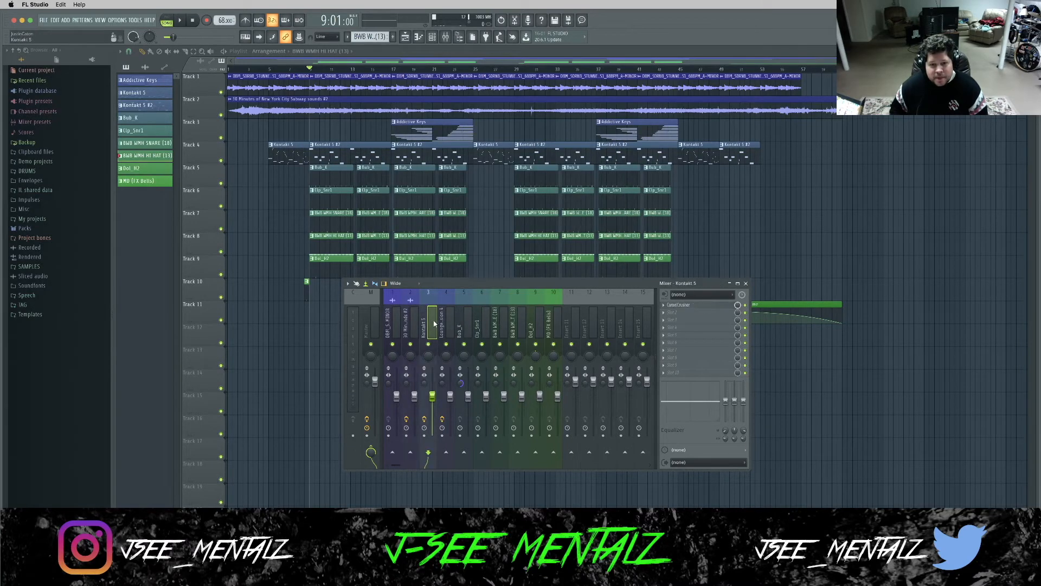
{"action": "left_click", "coordinate": [675, 305]}
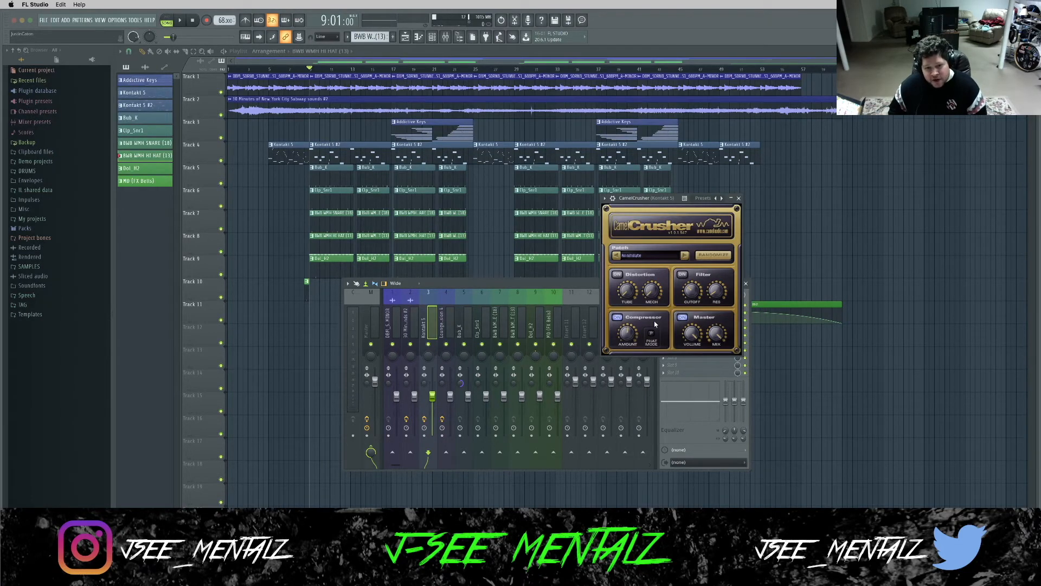
{"action": "left_click", "coordinate": [738, 199]}
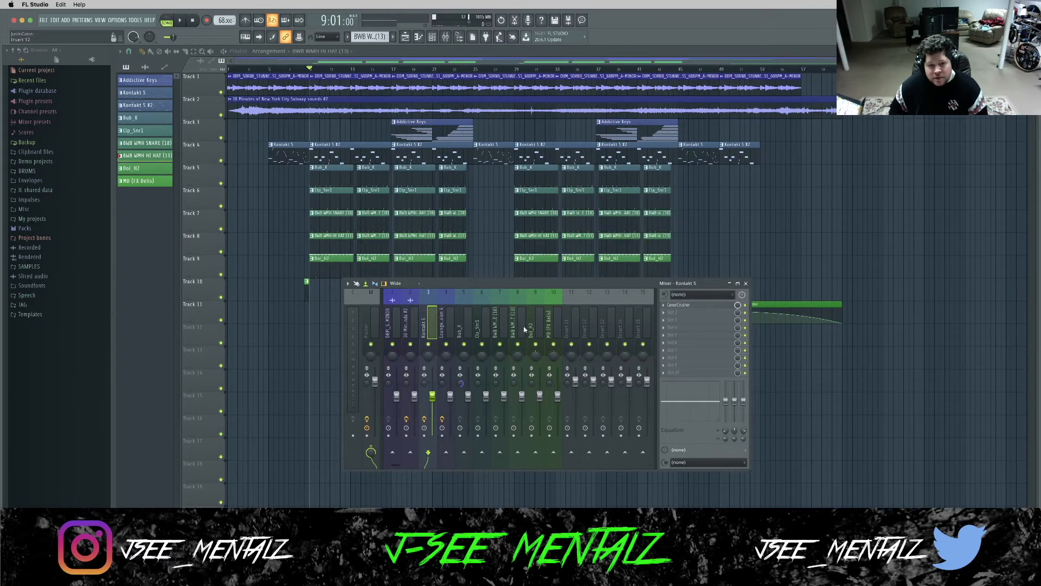
Step: Inspect the Fruity Parametric EQ 2 curve on the Lounge Lizard mixer track, and close the plugin
{"action": "key", "text": "Right"}
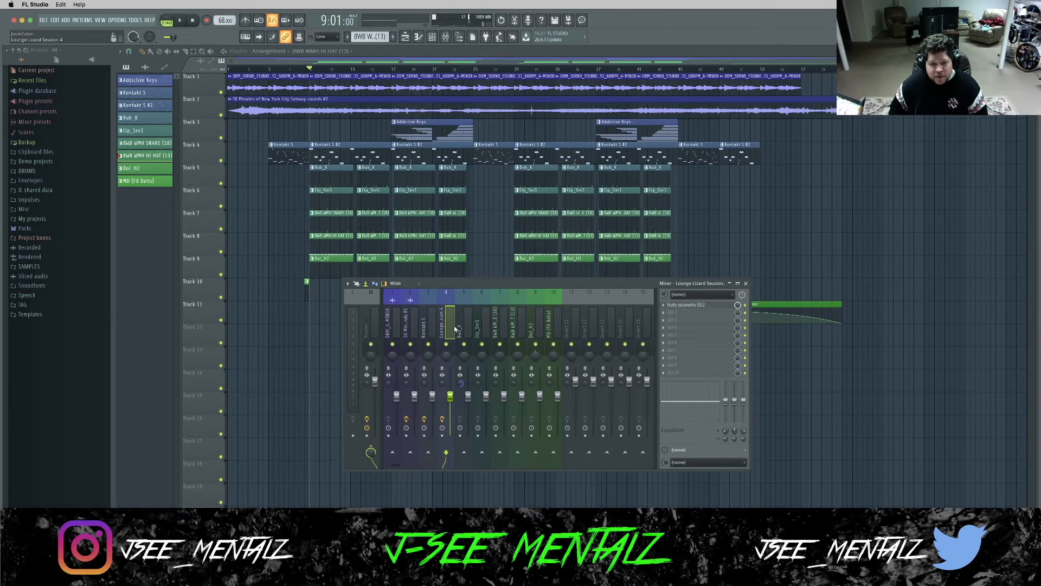
{"action": "left_click", "coordinate": [686, 305]}
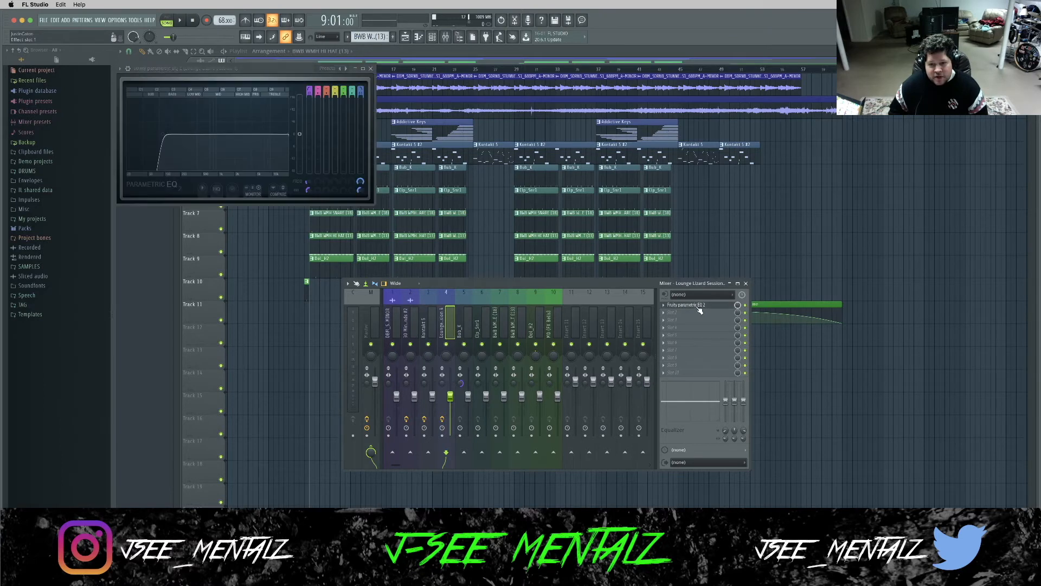
{"action": "left_click_drag", "start_coordinate": [254, 70], "coordinate": [549, 174]}
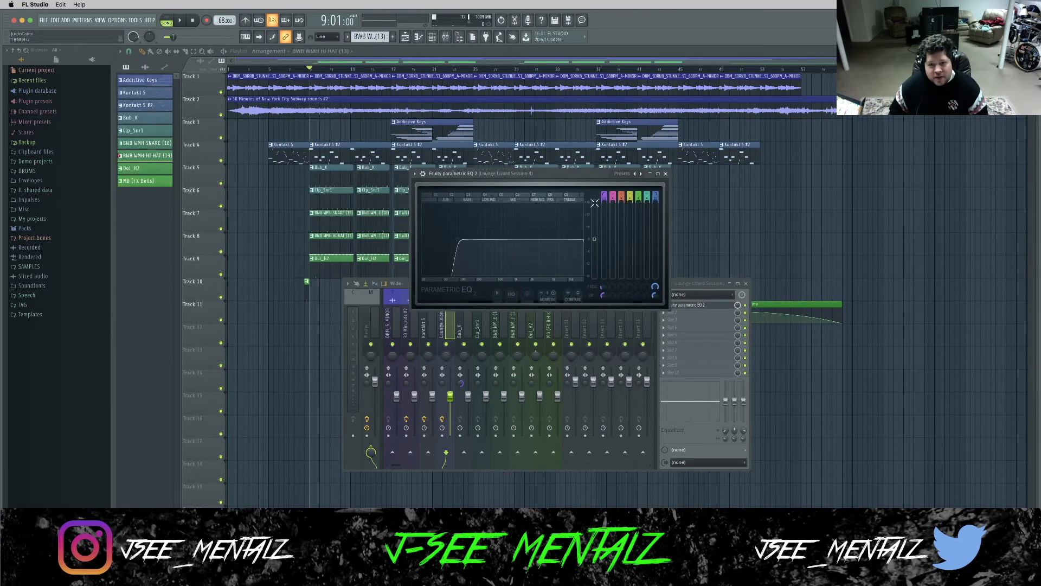
{"action": "left_click", "coordinate": [667, 174]}
Step: Review the effect slots and EQ of each drum and FX mixer track and the Master, and close the mixer
{"action": "left_click", "coordinate": [469, 330]}
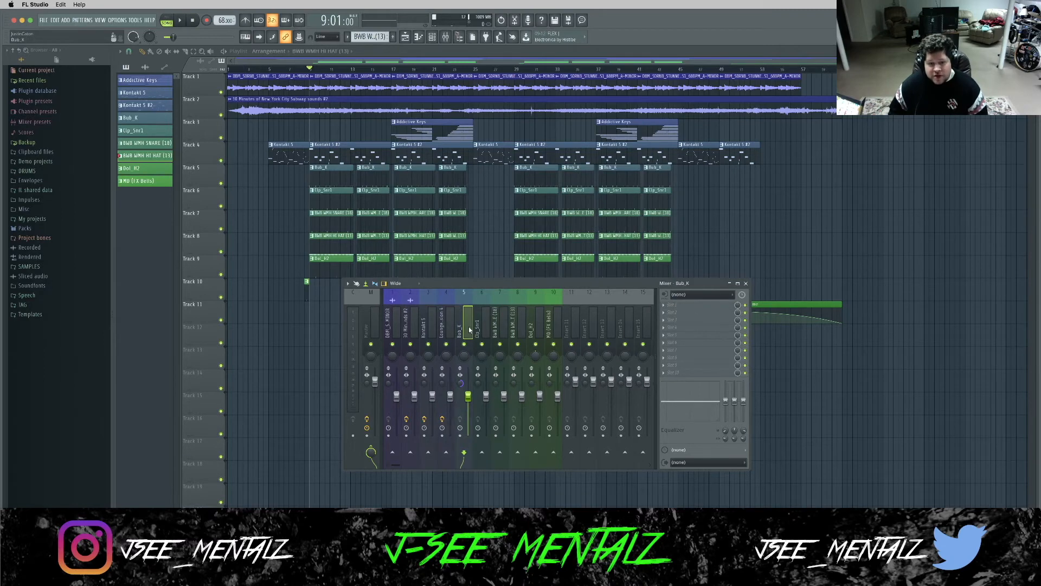
{"action": "left_click", "coordinate": [487, 332]}
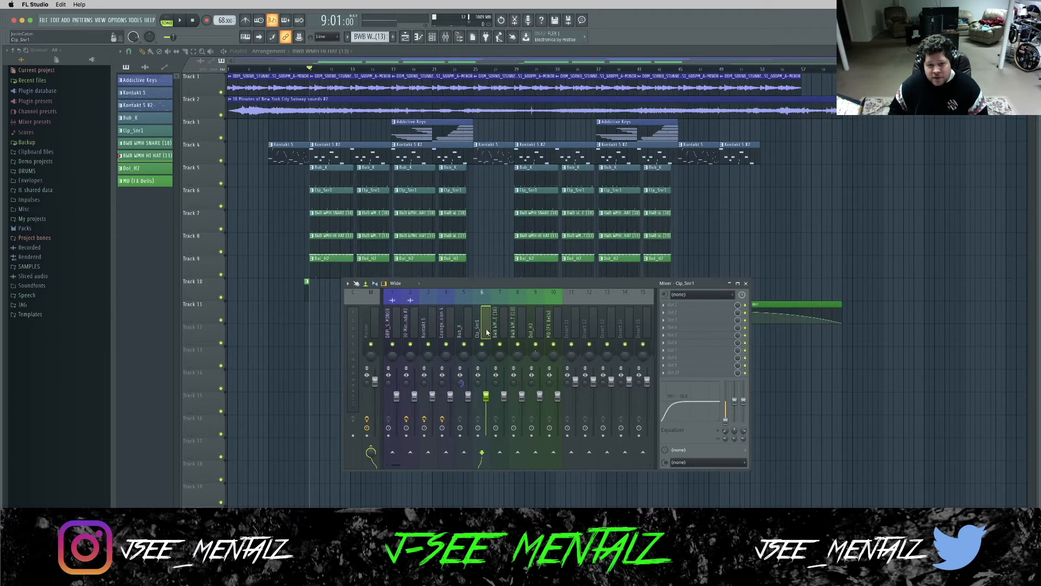
{"action": "left_click", "coordinate": [503, 331]}
{"action": "left_click", "coordinate": [521, 332]}
{"action": "left_click", "coordinate": [539, 332]}
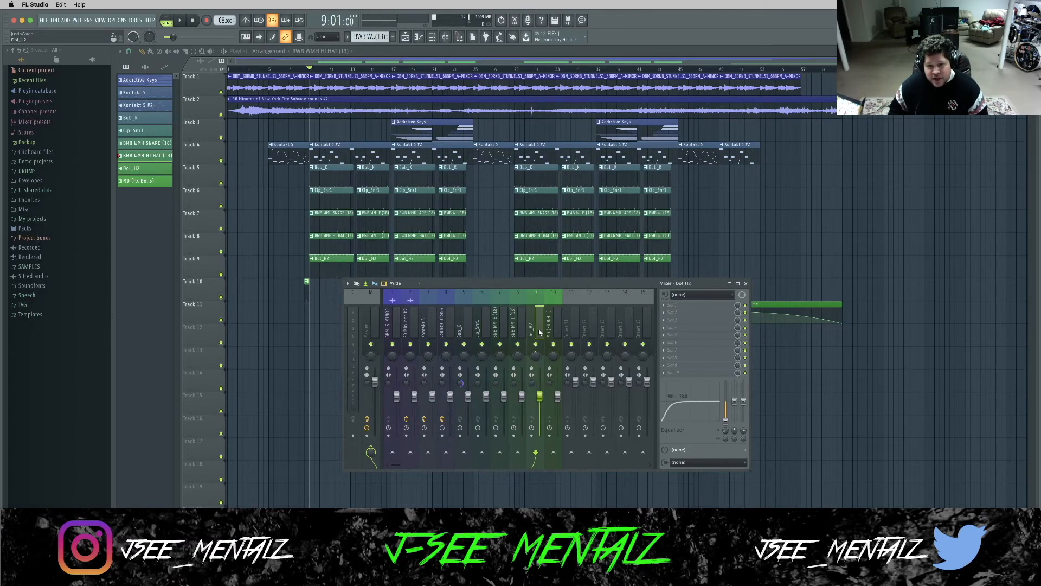
{"action": "left_click", "coordinate": [559, 333]}
{"action": "left_click", "coordinate": [374, 332]}
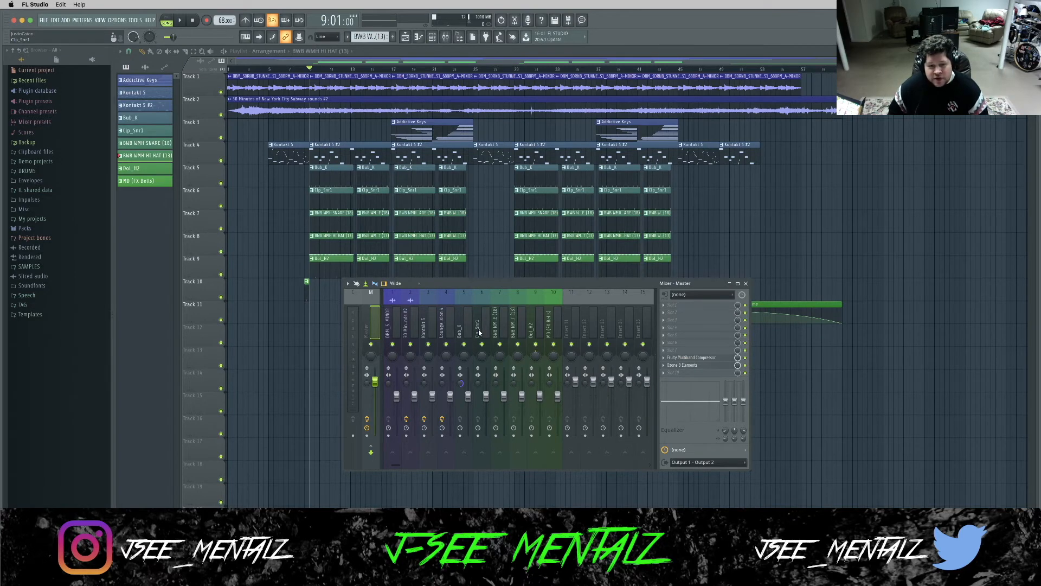
{"action": "key", "text": "F9"}
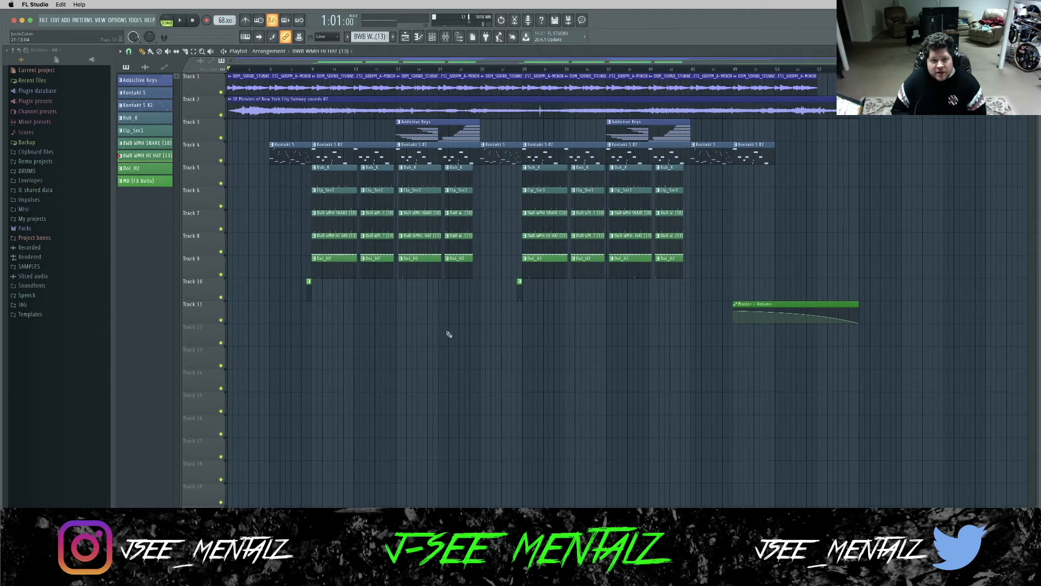